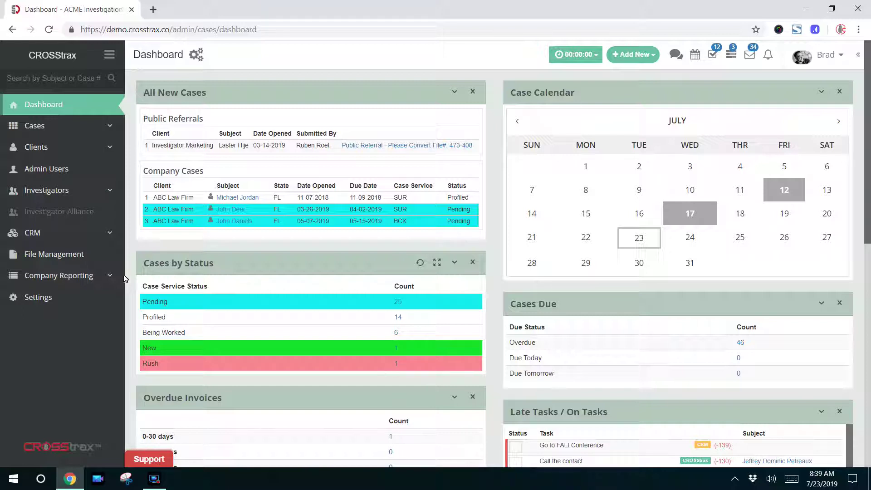
Step: Open the admin users list and view the change log of the first admin
{"action": "left_click", "coordinate": [59, 173]}
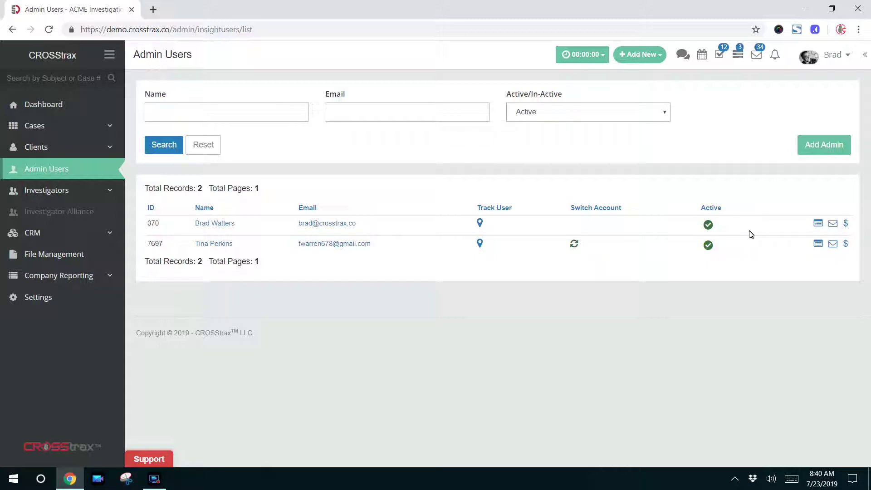
{"action": "left_click", "coordinate": [818, 226]}
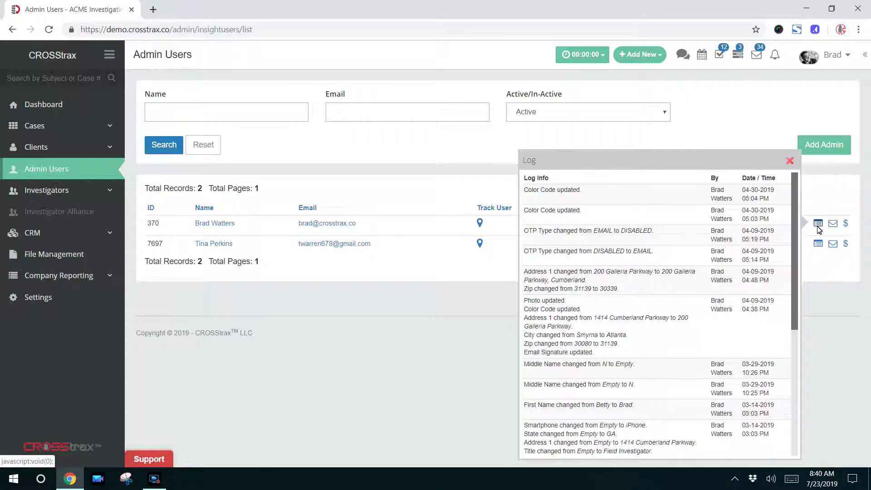
{"action": "left_click", "coordinate": [791, 162]}
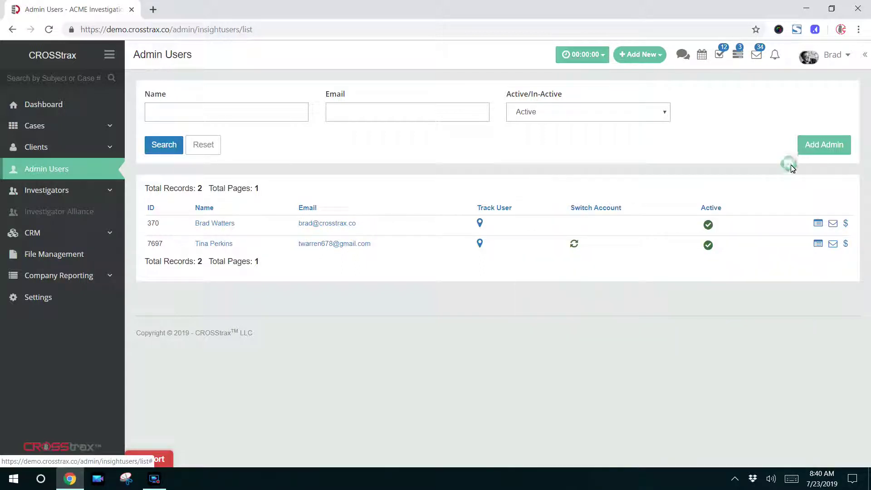
Step: In the first admin's email subscriptions, turn off the New/Reopen Case employee email and toggle Case On Hold and Case On Payroll off and on
{"action": "left_click", "coordinate": [834, 224]}
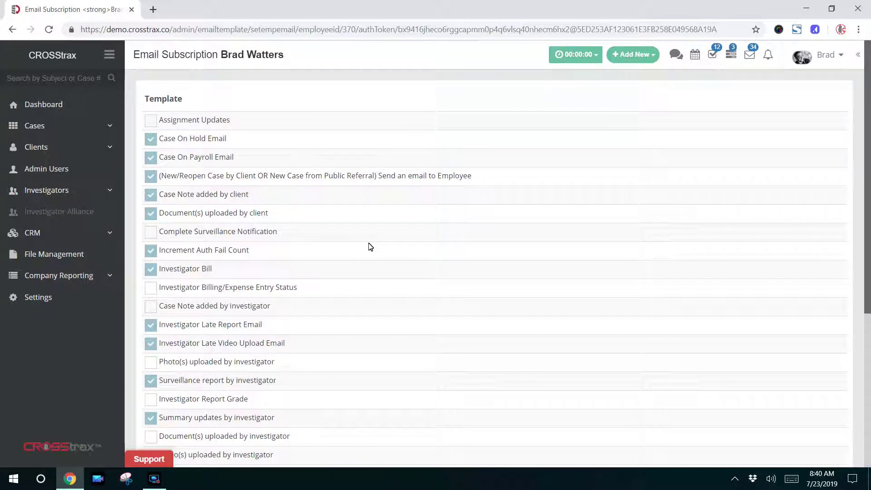
{"action": "left_click", "coordinate": [153, 142]}
{"action": "left_click", "coordinate": [153, 161]}
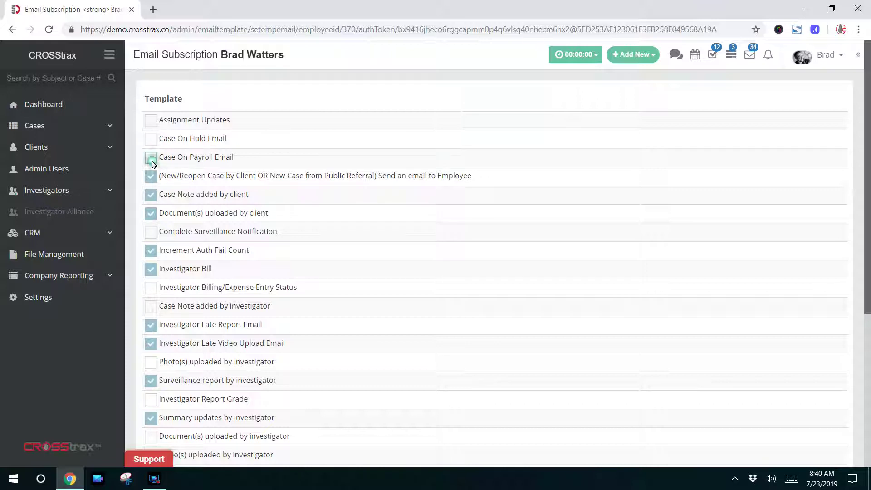
{"action": "left_click", "coordinate": [153, 179]}
{"action": "left_click", "coordinate": [152, 160]}
{"action": "left_click", "coordinate": [153, 144]}
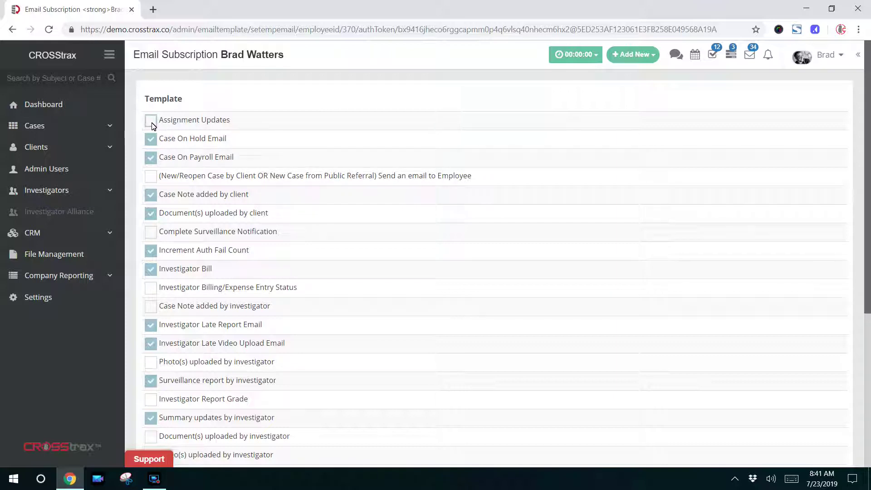
Step: Turn off the Case On Hold Email, toggle Assignment Updates on and off, and return to the admin users list
{"action": "left_click", "coordinate": [151, 121]}
{"action": "left_click", "coordinate": [151, 139]}
{"action": "left_click", "coordinate": [152, 121]}
{"action": "left_click", "coordinate": [13, 30]}
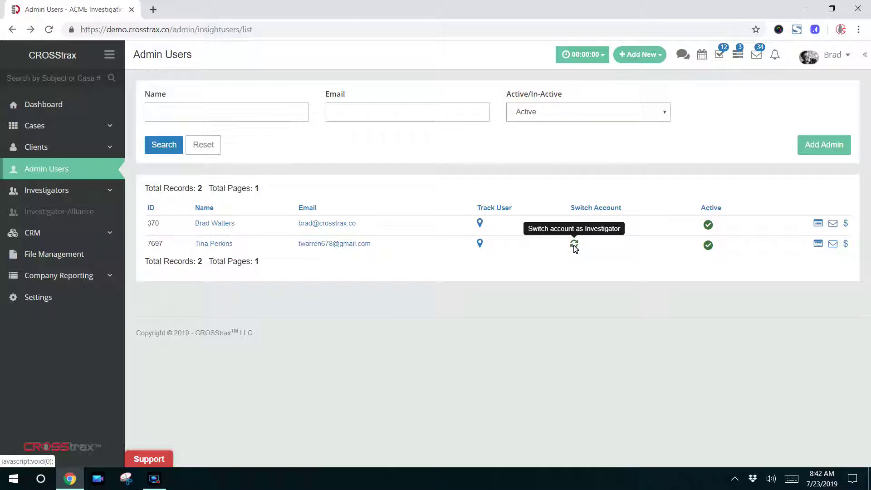
Step: Start a new admin account, turn off sending the new username and password, and view the OTP type options
{"action": "left_click", "coordinate": [823, 154]}
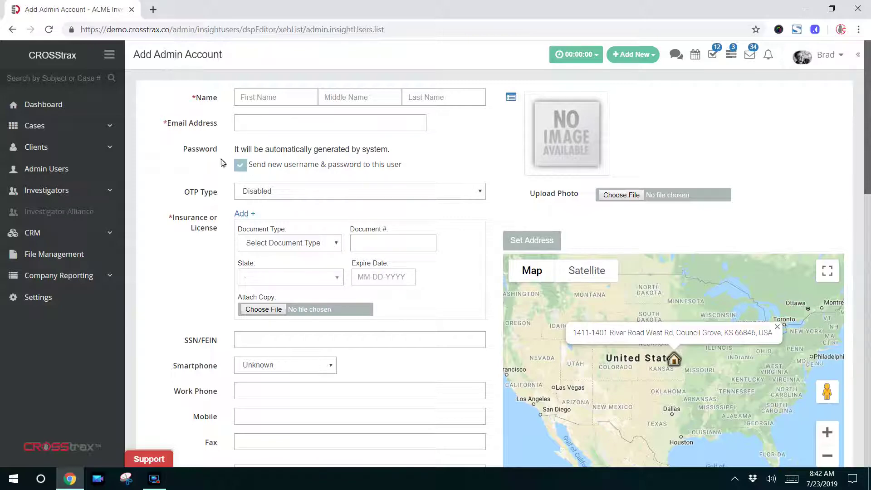
{"action": "left_click_drag", "start_coordinate": [236, 153], "coordinate": [423, 171]}
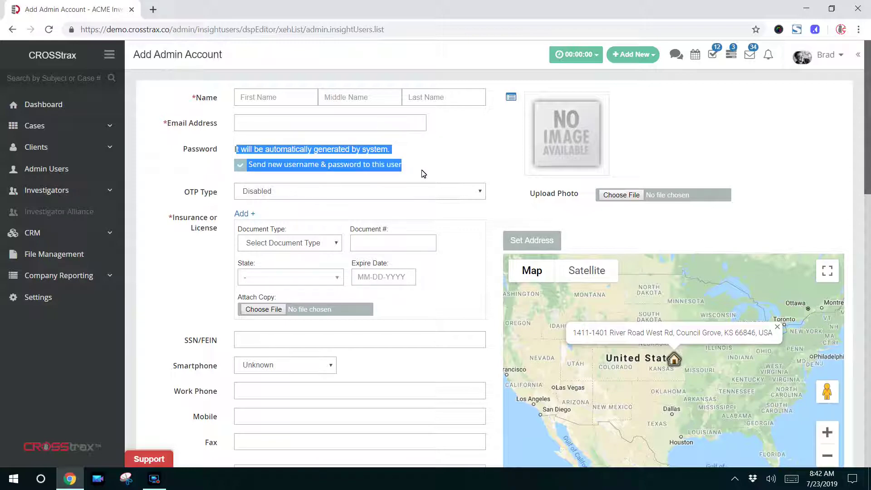
{"action": "left_click", "coordinate": [241, 167]}
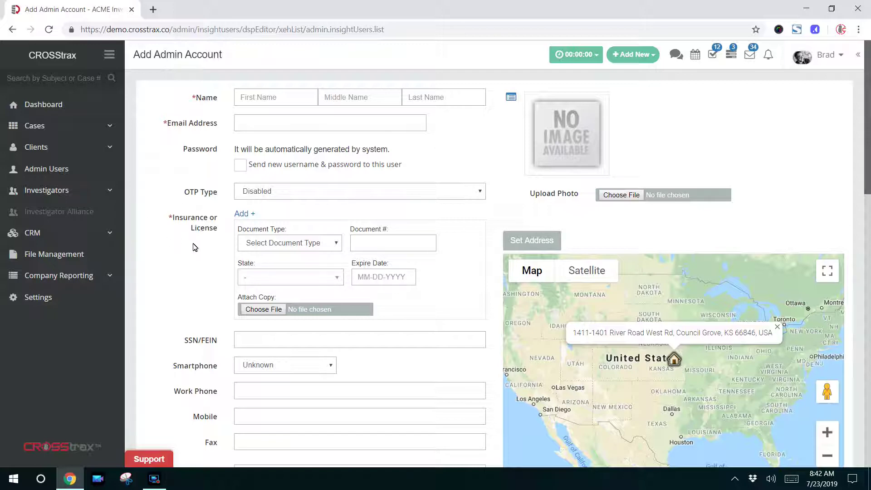
{"action": "left_click", "coordinate": [481, 194]}
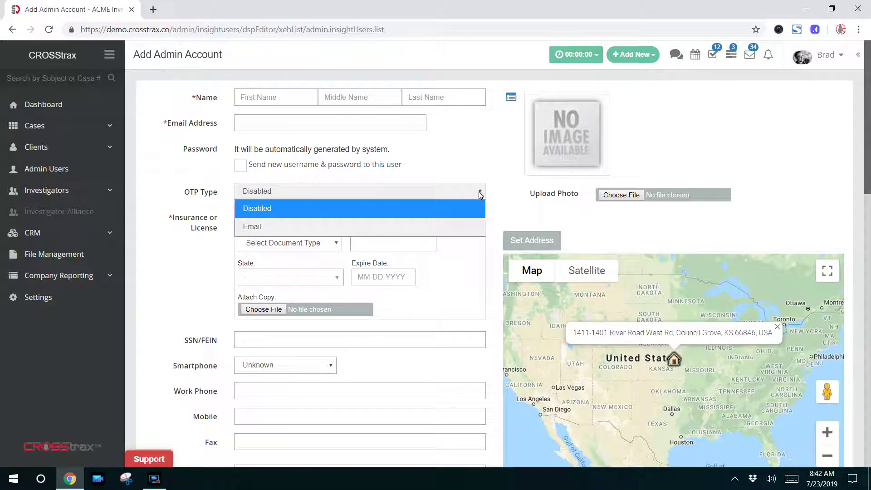
{"action": "left_click", "coordinate": [481, 194]}
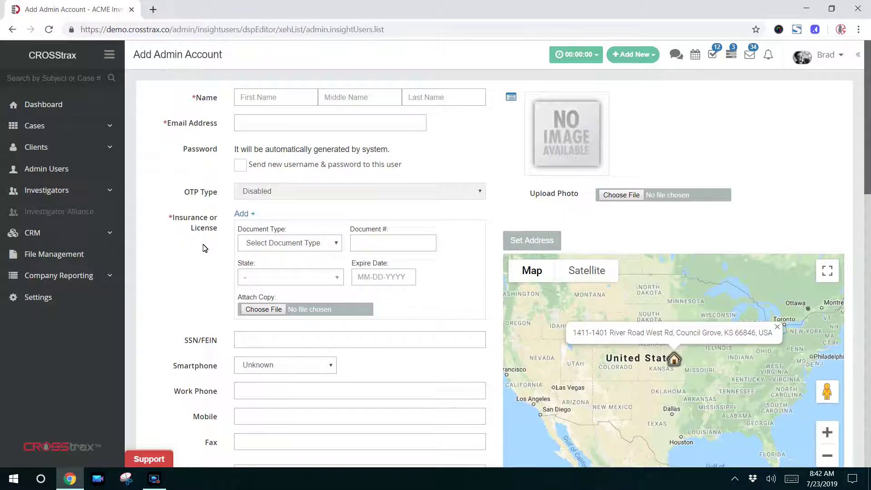
Step: Examine the contact, address, active status and role options on the new admin account form
{"action": "scroll", "coordinate": [211, 263], "scroll_direction": "down", "scroll_amount": 4}
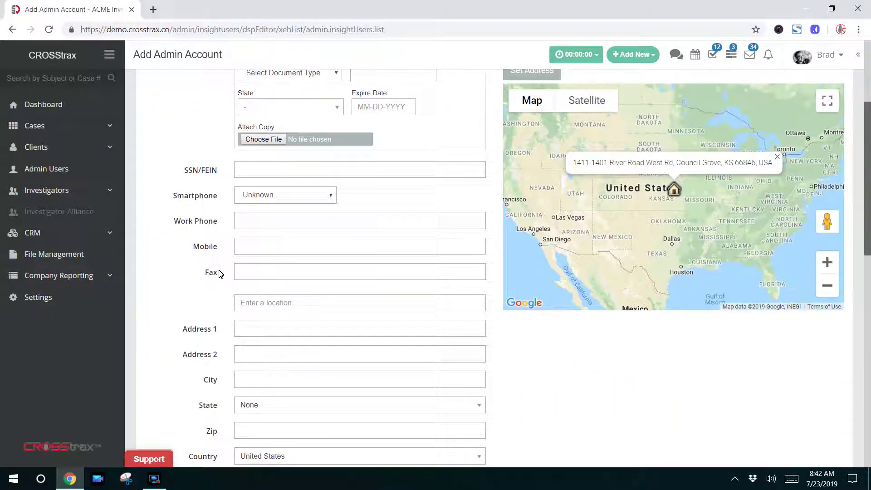
{"action": "scroll", "coordinate": [211, 313], "scroll_direction": "down", "scroll_amount": 3}
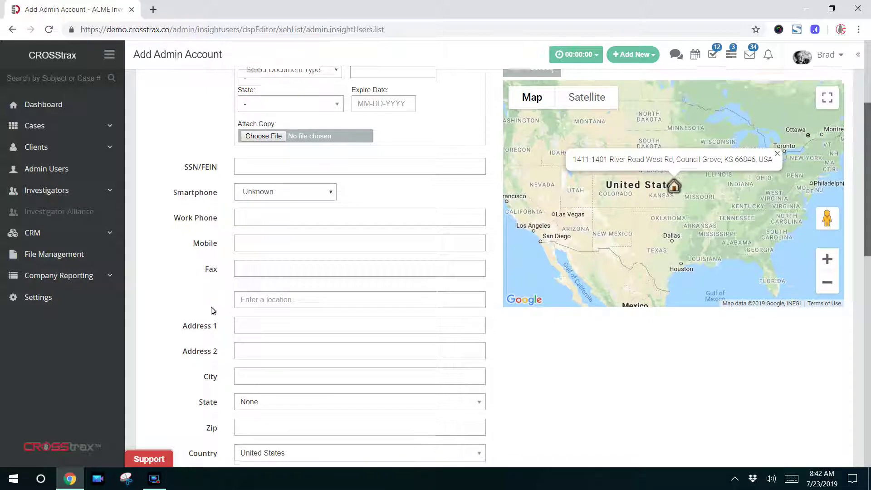
{"action": "scroll", "coordinate": [211, 314], "scroll_direction": "down", "scroll_amount": 1}
{"action": "scroll", "coordinate": [208, 251], "scroll_direction": "down", "scroll_amount": 2}
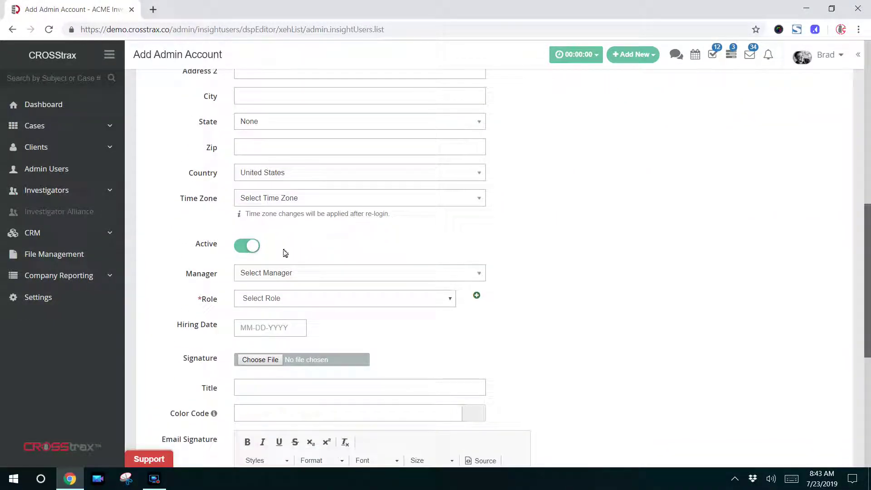
{"action": "left_click", "coordinate": [245, 252]}
{"action": "left_click", "coordinate": [246, 252]}
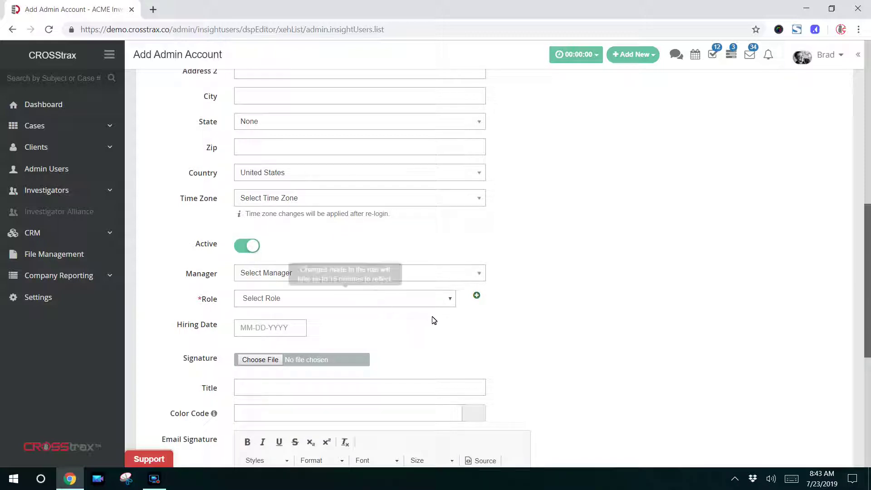
{"action": "scroll", "coordinate": [448, 323], "scroll_direction": "down", "scroll_amount": 2}
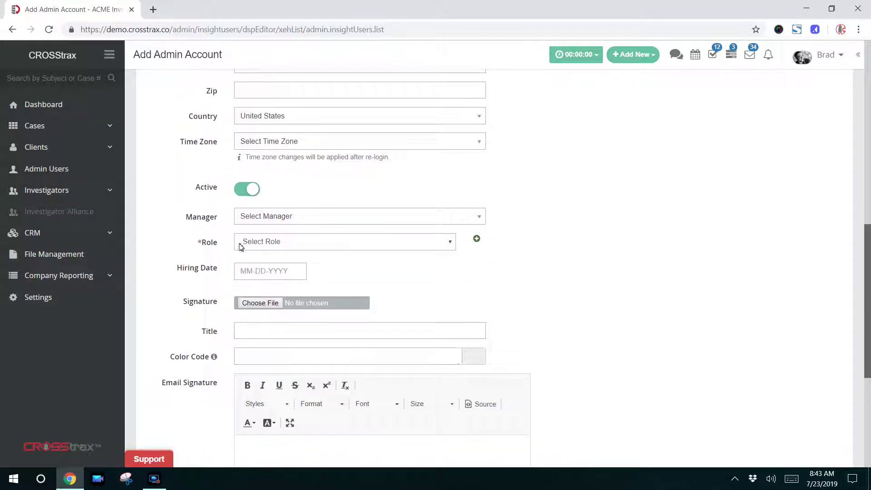
{"action": "mouse_move", "coordinate": [226, 249]}
{"action": "left_click", "coordinate": [450, 243]}
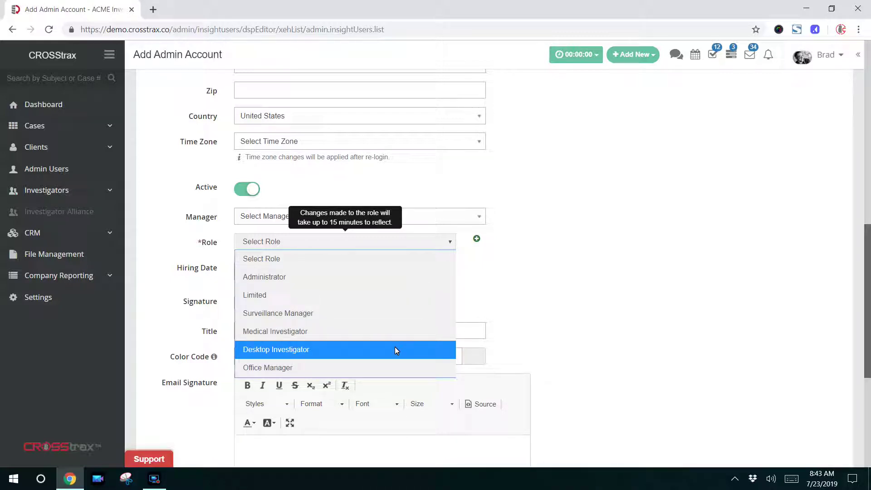
{"action": "left_click", "coordinate": [171, 221]}
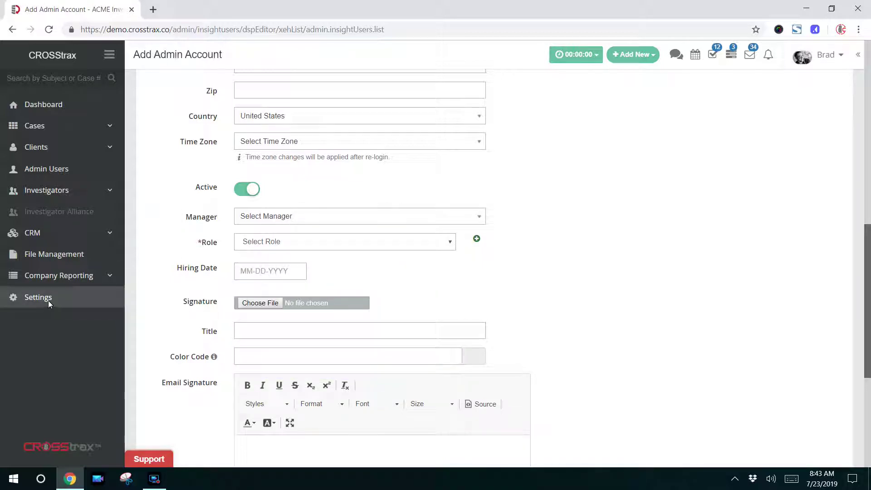
Step: Open the module access rights of the Limited admin role from the Roles & Access settings
{"action": "left_click", "coordinate": [48, 301]}
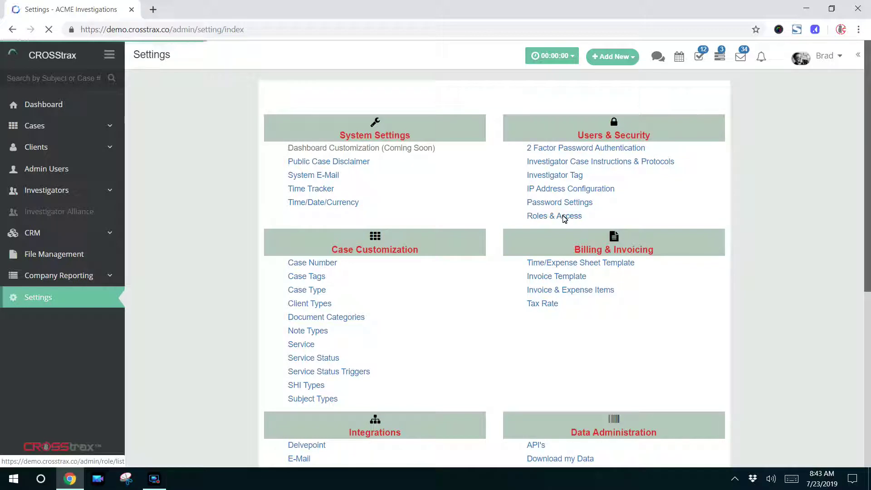
{"action": "left_click", "coordinate": [565, 218]}
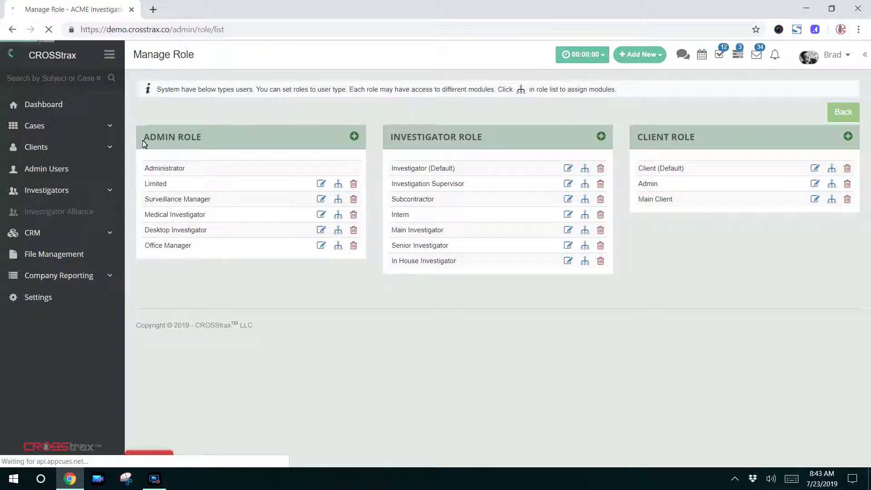
{"action": "left_click", "coordinate": [339, 186]}
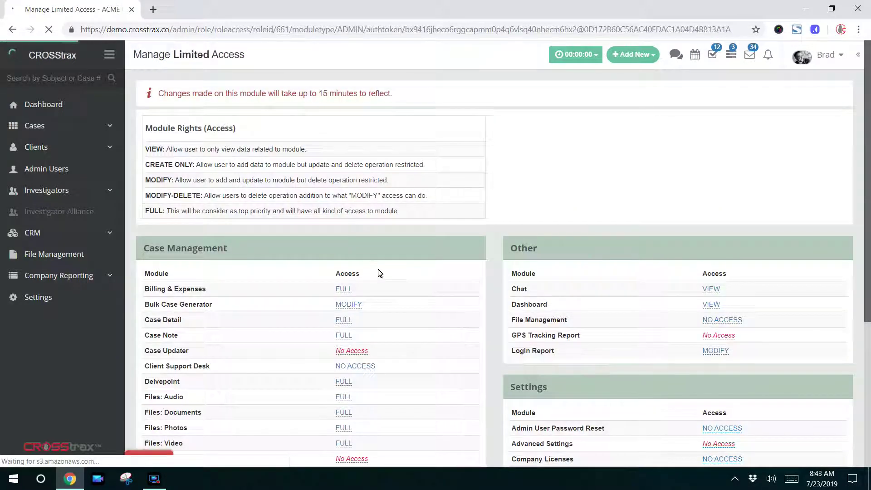
{"action": "scroll", "coordinate": [384, 274], "scroll_direction": "down", "scroll_amount": 3}
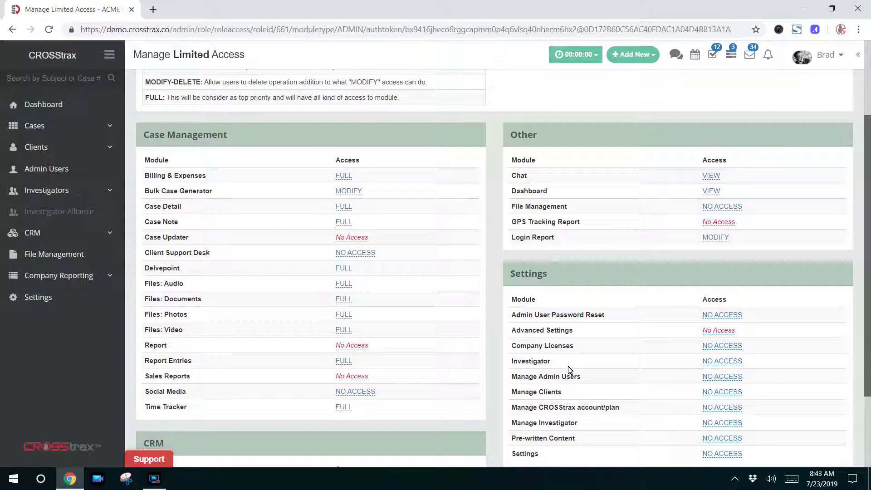
Step: Set the Limited role's Login Report access to NO ACCESS and review its other module rights
{"action": "left_click", "coordinate": [716, 238]}
{"action": "left_click", "coordinate": [721, 215]}
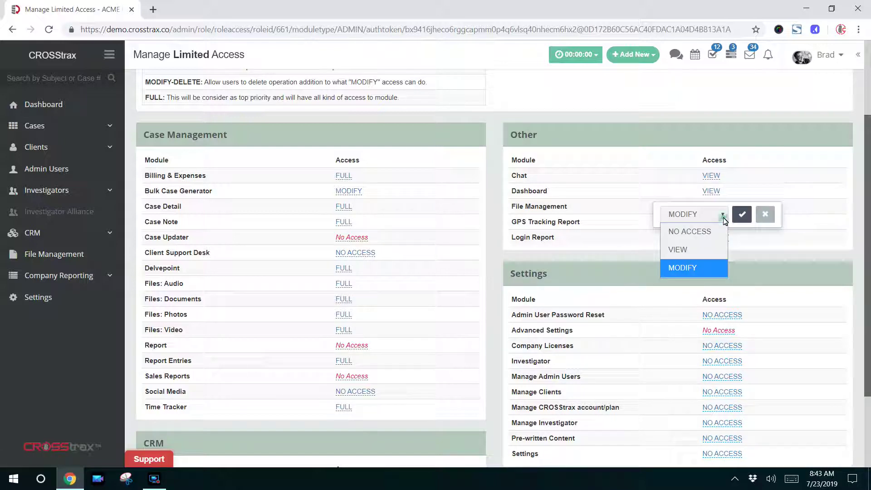
{"action": "left_click", "coordinate": [690, 231]}
{"action": "left_click", "coordinate": [742, 214]}
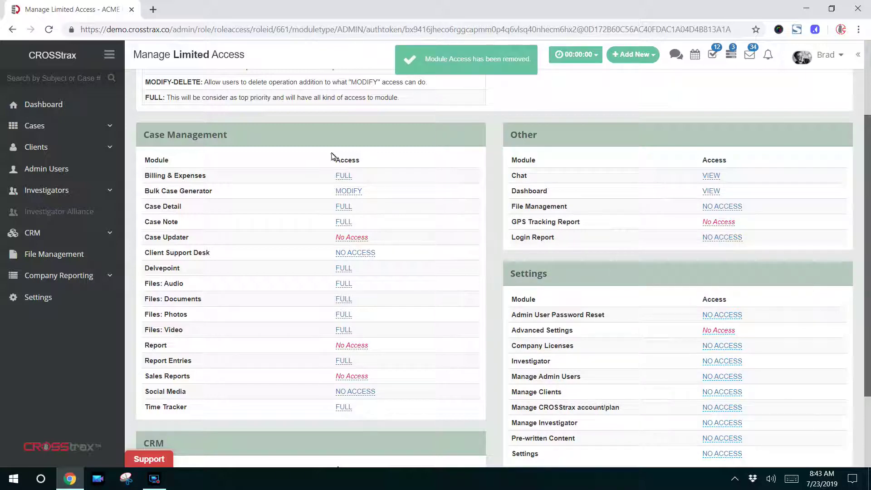
{"action": "scroll", "coordinate": [217, 281], "scroll_direction": "down", "scroll_amount": 2}
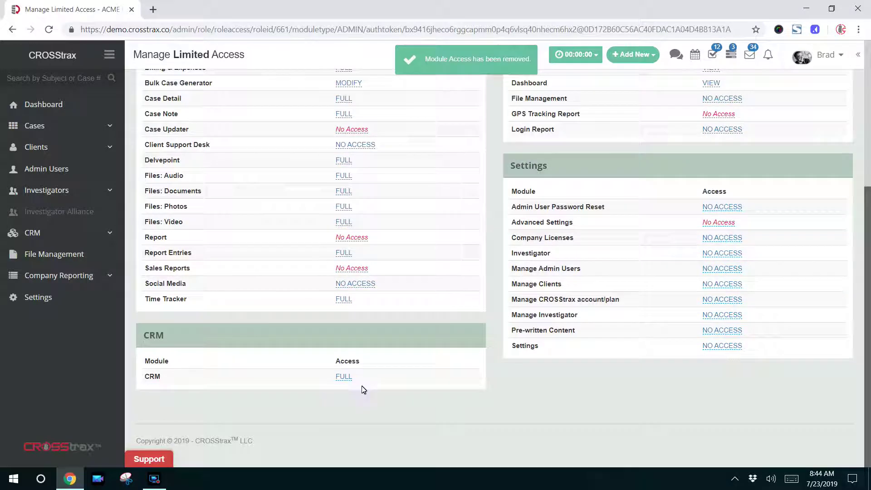
{"action": "scroll", "coordinate": [362, 388], "scroll_direction": "up", "scroll_amount": 2}
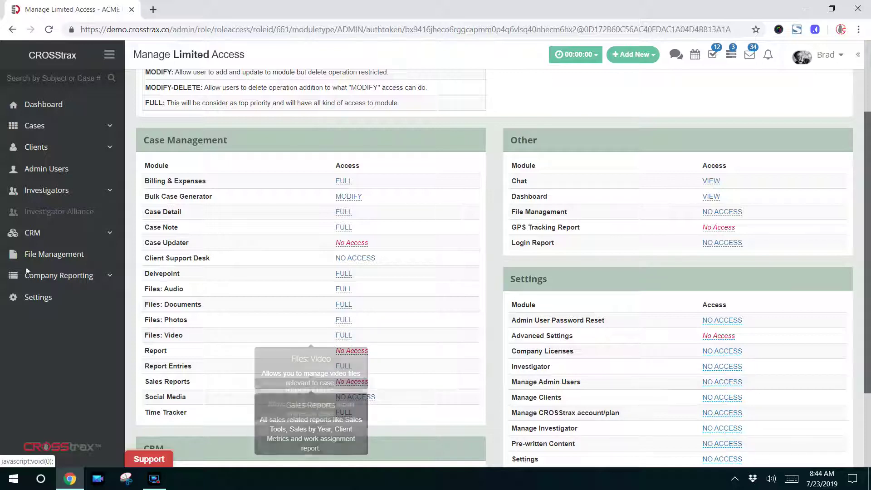
Step: Return to the admin users list, view the options for adding new records, and open the second admin's change log
{"action": "left_click", "coordinate": [48, 172]}
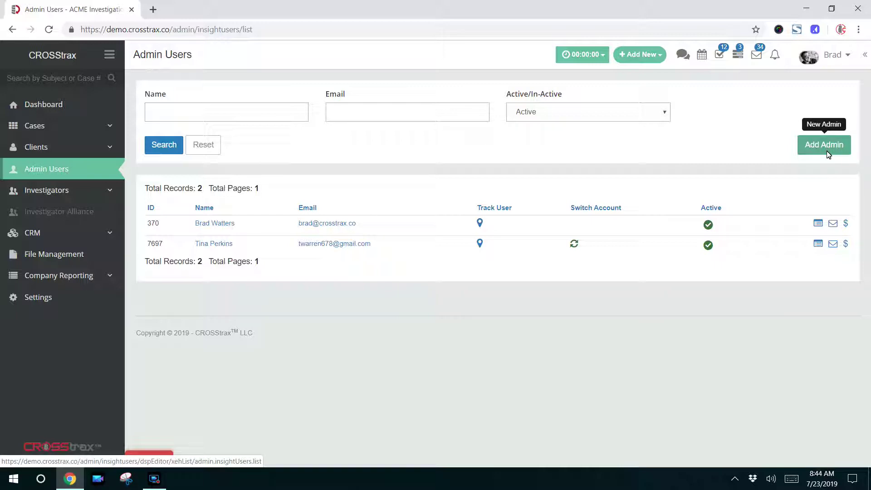
{"action": "left_click", "coordinate": [649, 55]}
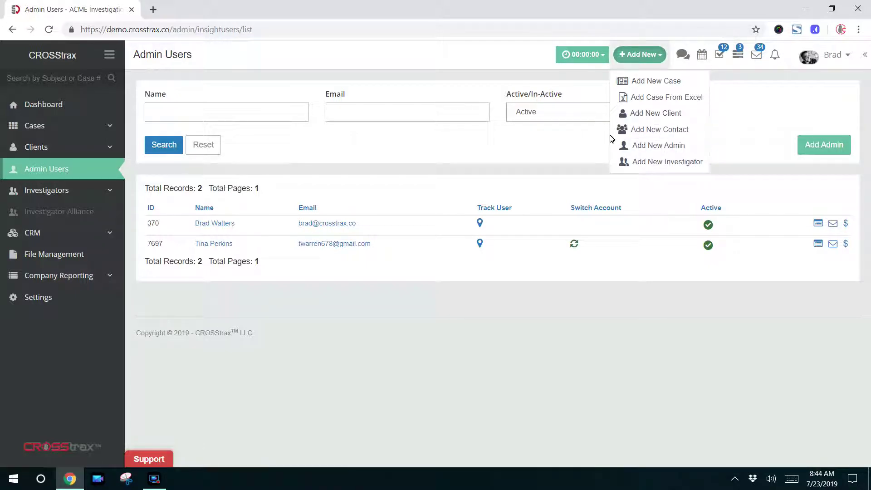
{"action": "left_click", "coordinate": [401, 164]}
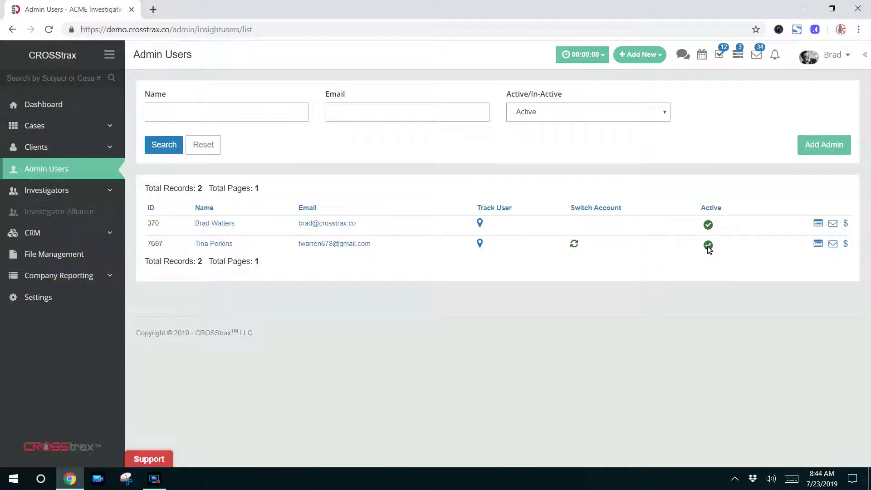
{"action": "left_click", "coordinate": [818, 244]}
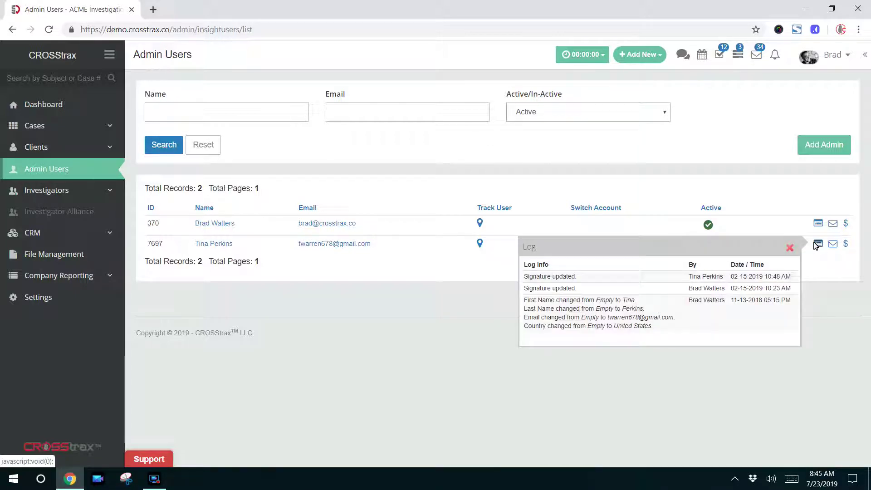